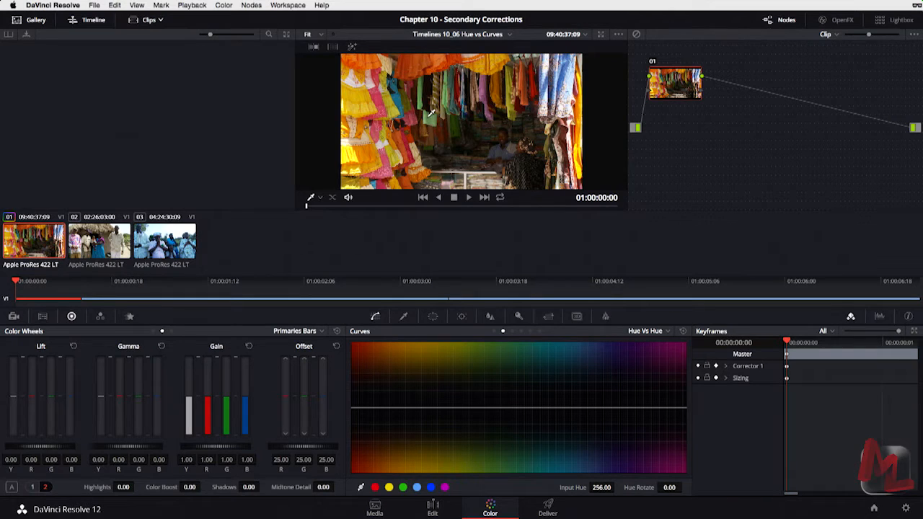
Sample the red fabric in the viewer to add Hue vs Hue points around input hue 353.85.
{"action": "left_click", "coordinate": [437, 116]}
Raise the red hue point into a peak and widen its flanks to about 331.90–14.74.
{"action": "left_click_drag", "start_coordinate": [441, 409], "coordinate": [441, 366]}
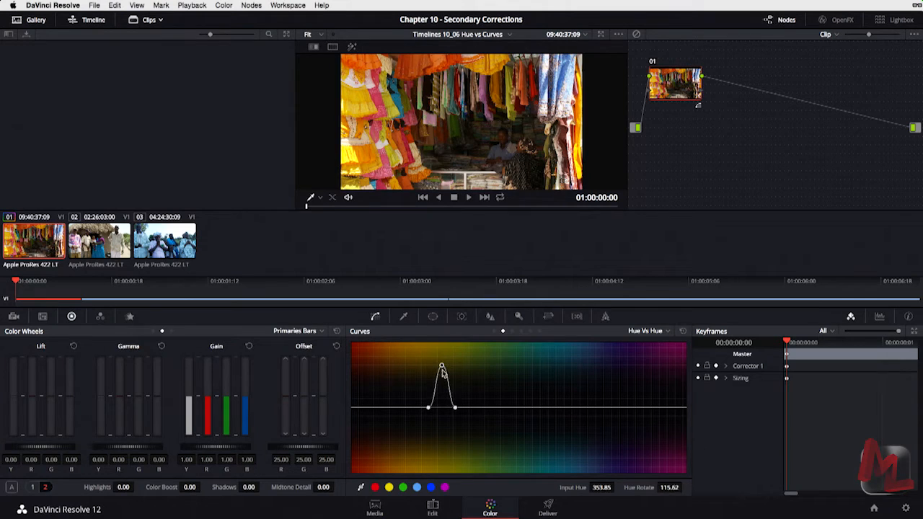
{"action": "left_click", "coordinate": [454, 408]}
{"action": "mouse_move", "coordinate": [572, 490]}
{"action": "left_mouse_down"}
{"action": "mouse_move", "coordinate": [790, 496]}
{"action": "mouse_move", "coordinate": [502, 496]}
{"action": "mouse_move", "coordinate": [591, 493]}
{"action": "left_mouse_up"}
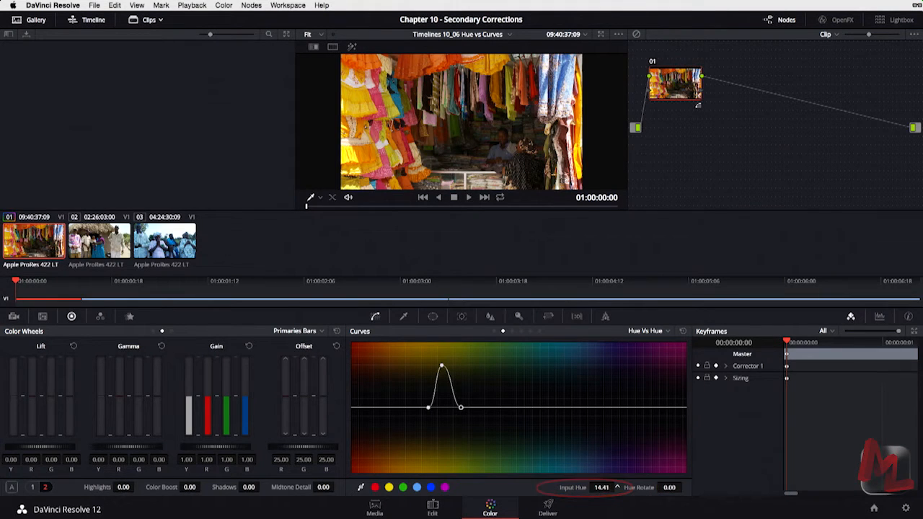
{"action": "left_click", "coordinate": [429, 410]}
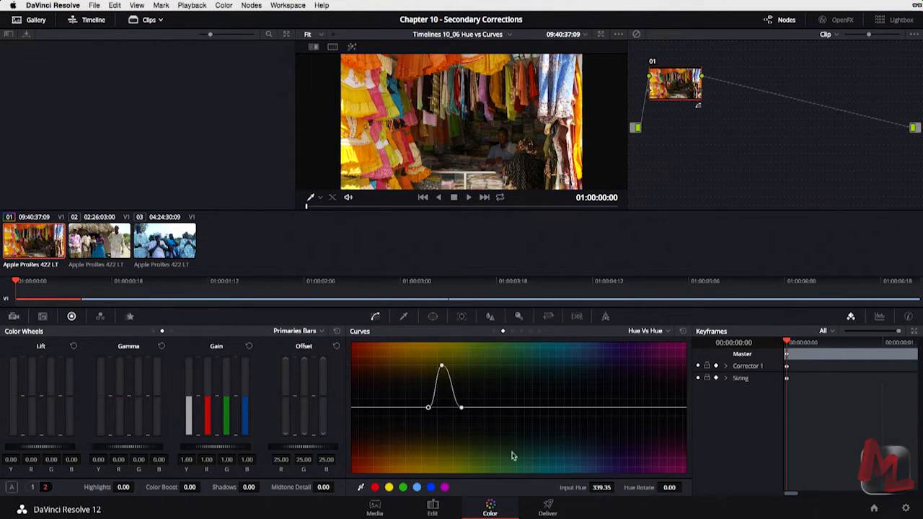
{"action": "left_click_drag", "start_coordinate": [579, 487], "coordinate": [367, 513]}
{"action": "left_click_drag", "start_coordinate": [584, 489], "coordinate": [562, 489]}
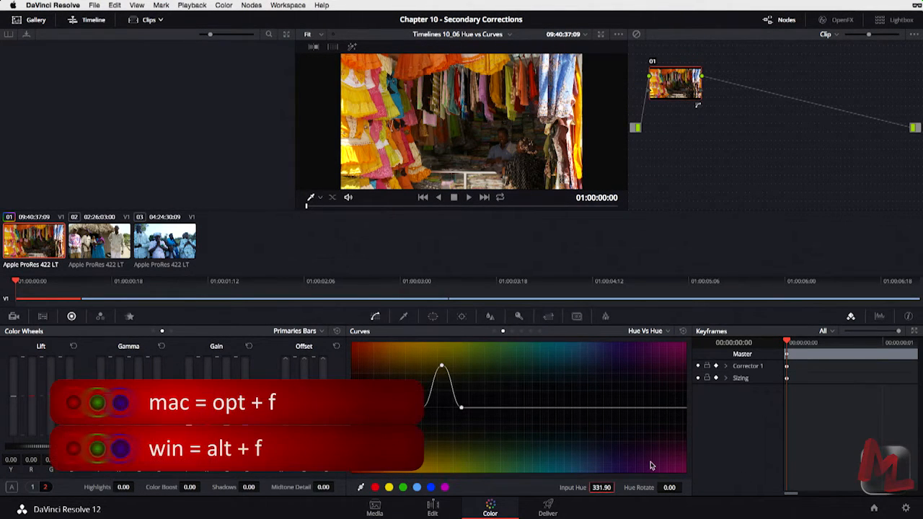
Enlarge the viewer, drop the red point to -147.15 hue rotation, and show Scopes in single view.
{"action": "key", "text": "alt+f"}
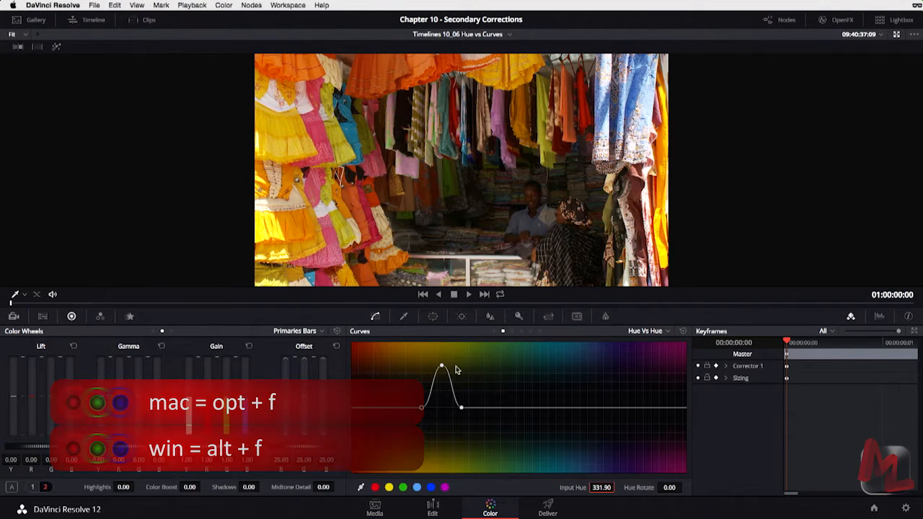
{"action": "left_click_drag", "start_coordinate": [441, 367], "coordinate": [443, 465]}
{"action": "key", "text": "shift+super+w"}
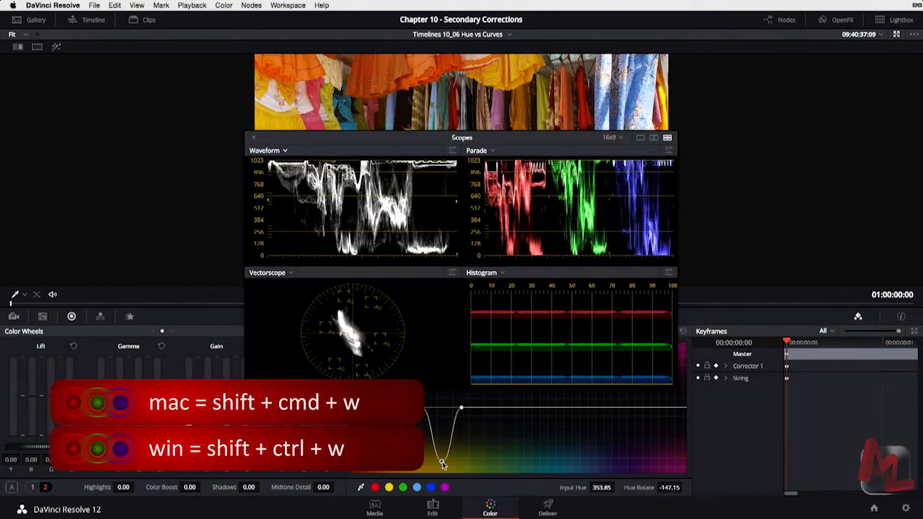
{"action": "left_click", "coordinate": [640, 138]}
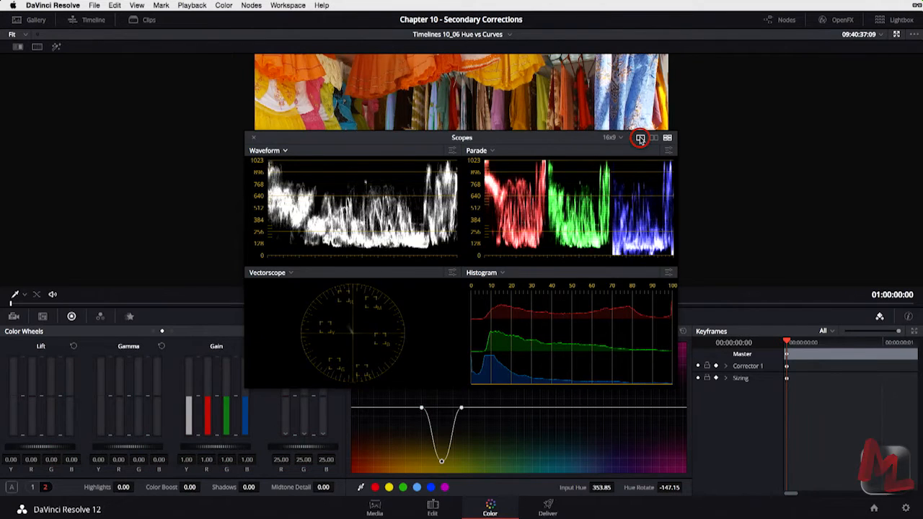
Switch the scope to Vectorscope, brighten its trace, and move the window above the curve.
{"action": "left_click", "coordinate": [275, 150]}
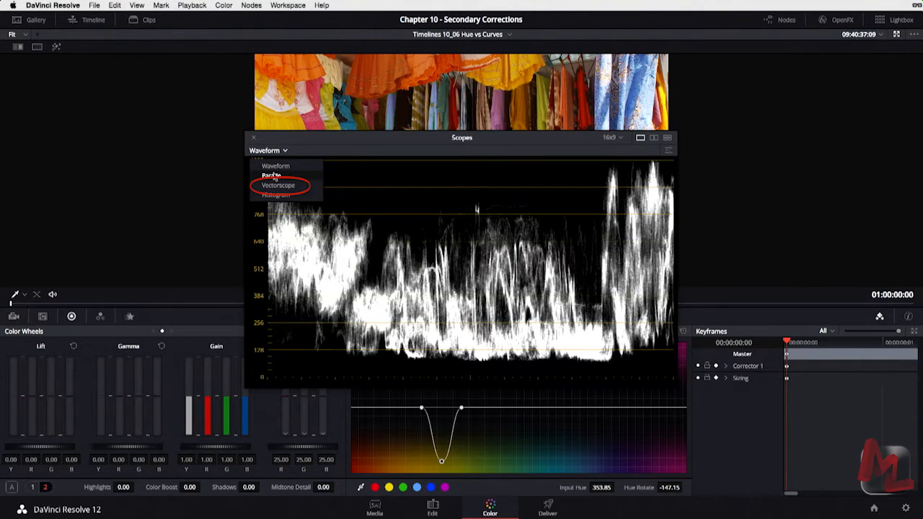
{"action": "left_click", "coordinate": [277, 186]}
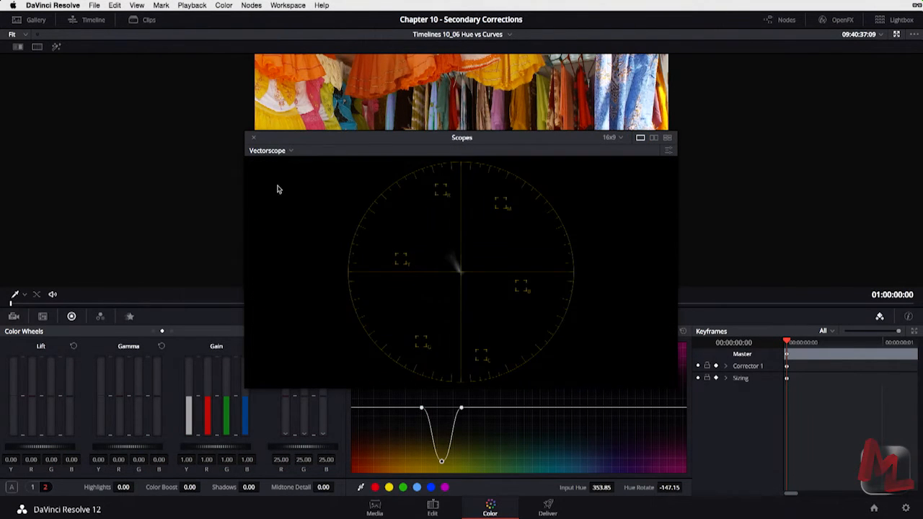
{"action": "left_click", "coordinate": [667, 150]}
{"action": "left_click_drag", "start_coordinate": [595, 282], "coordinate": [612, 286]}
{"action": "left_click_drag", "start_coordinate": [502, 134], "coordinate": [502, 36]}
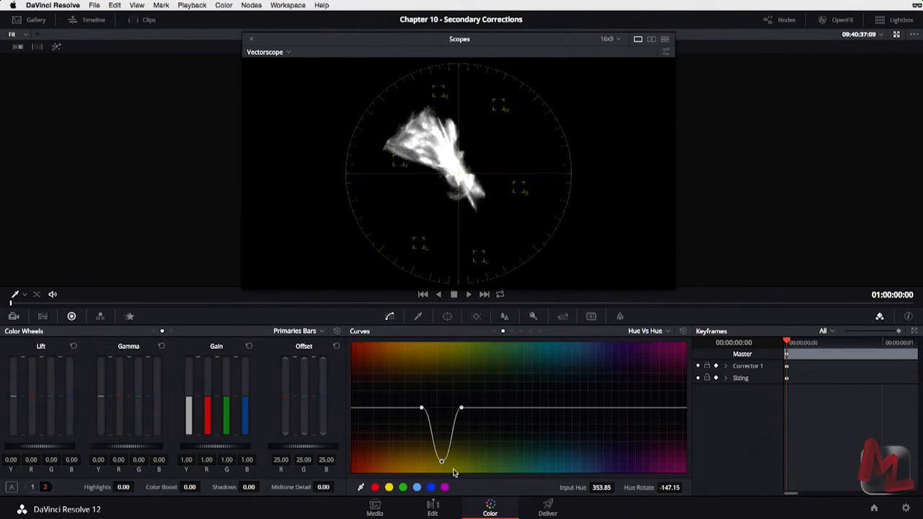
Vary the dip against the vectorscope, then reset the curve and add one point at input hue 39.18.
{"action": "mouse_move", "coordinate": [442, 462]}
{"action": "left_mouse_down"}
{"action": "mouse_move", "coordinate": [441, 393]}
{"action": "mouse_move", "coordinate": [439, 472]}
{"action": "mouse_move", "coordinate": [447, 336]}
{"action": "mouse_move", "coordinate": [440, 473]}
{"action": "mouse_move", "coordinate": [442, 354]}
{"action": "mouse_move", "coordinate": [442, 456]}
{"action": "left_mouse_up"}
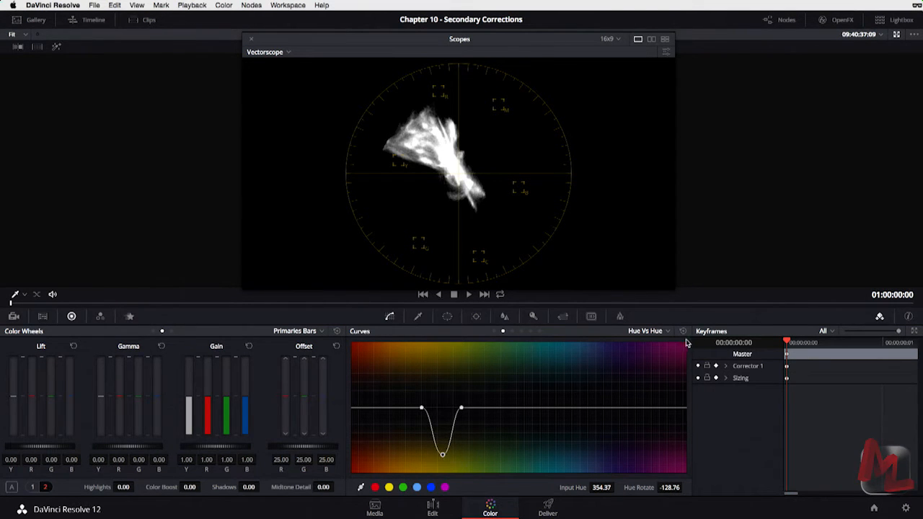
{"action": "left_click", "coordinate": [683, 331]}
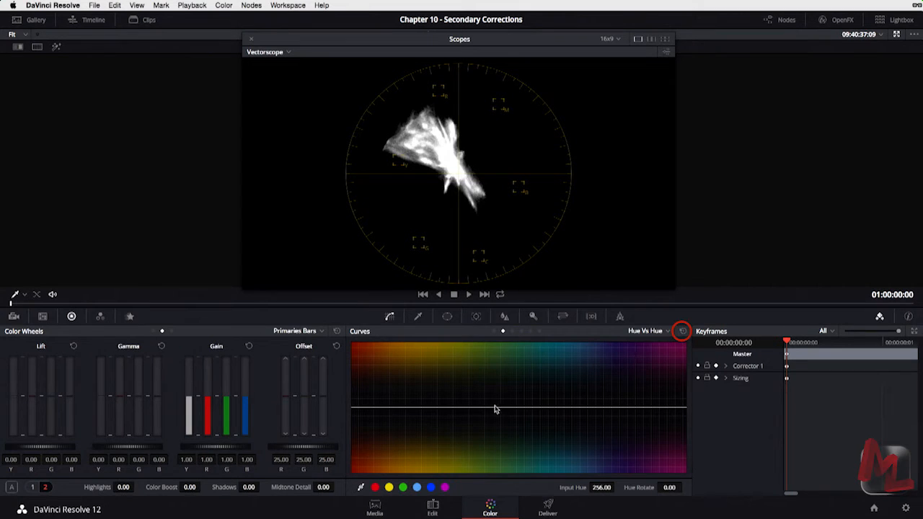
{"action": "left_click", "coordinate": [490, 406]}
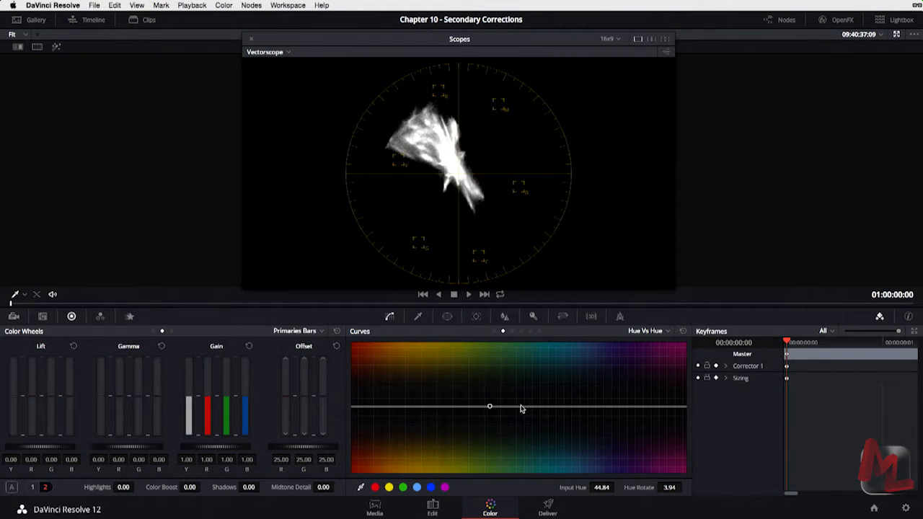
{"action": "mouse_move", "coordinate": [490, 407]}
{"action": "left_mouse_down"}
{"action": "mouse_move", "coordinate": [482, 338]}
{"action": "mouse_move", "coordinate": [487, 475]}
{"action": "mouse_move", "coordinate": [480, 334]}
{"action": "mouse_move", "coordinate": [484, 466]}
{"action": "mouse_move", "coordinate": [484, 409]}
{"action": "left_mouse_up"}
Nudge then reset the overall Hue parameter, close Scopes, and return the viewer to normal size.
{"action": "left_click", "coordinate": [33, 487]}
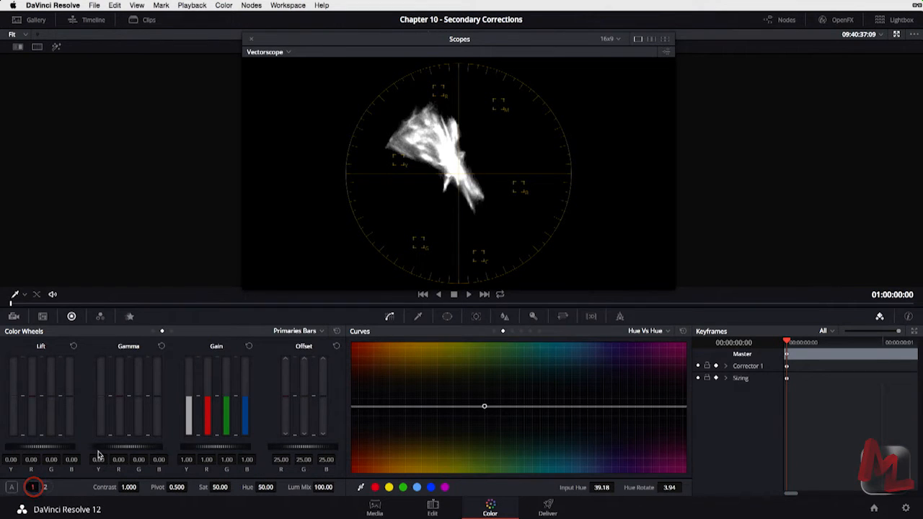
{"action": "mouse_move", "coordinate": [265, 488]}
{"action": "left_mouse_down"}
{"action": "mouse_move", "coordinate": [376, 490]}
{"action": "mouse_move", "coordinate": [259, 489]}
{"action": "left_mouse_up"}
{"action": "double_click", "coordinate": [246, 487]}
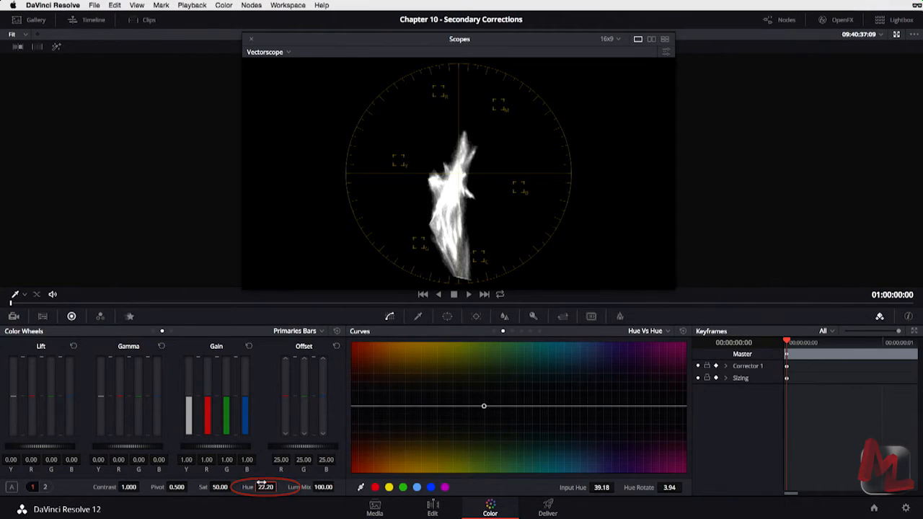
{"action": "mouse_move", "coordinate": [483, 405]}
{"action": "left_mouse_down"}
{"action": "mouse_move", "coordinate": [483, 354]}
{"action": "mouse_move", "coordinate": [485, 410]}
{"action": "left_mouse_up"}
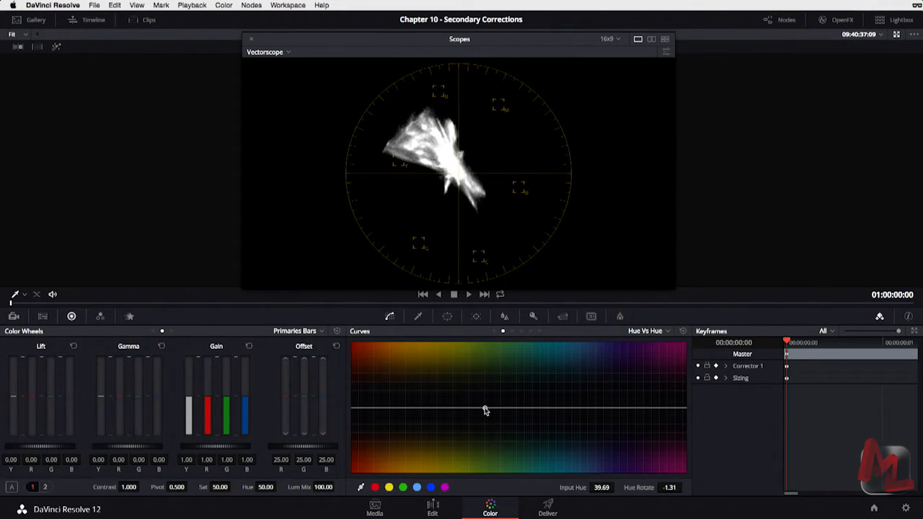
{"action": "key", "text": "super+shift+w"}
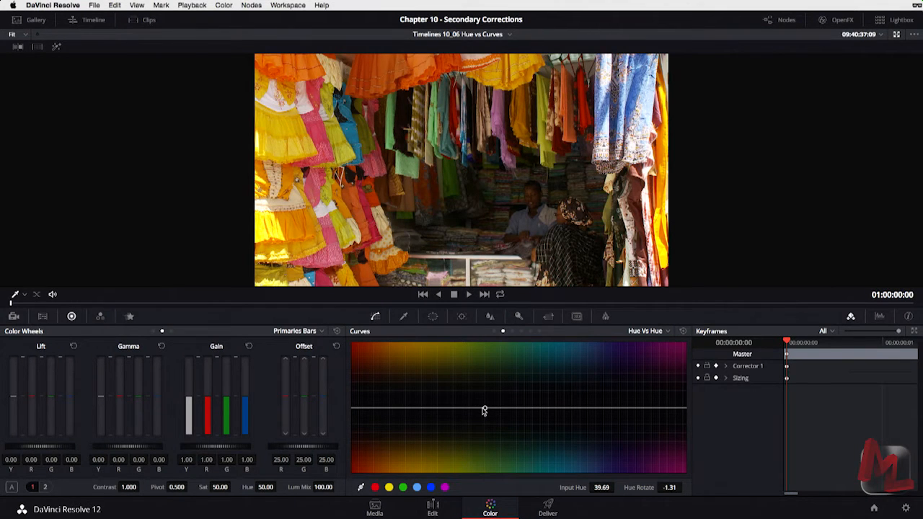
{"action": "key", "text": "alt+f"}
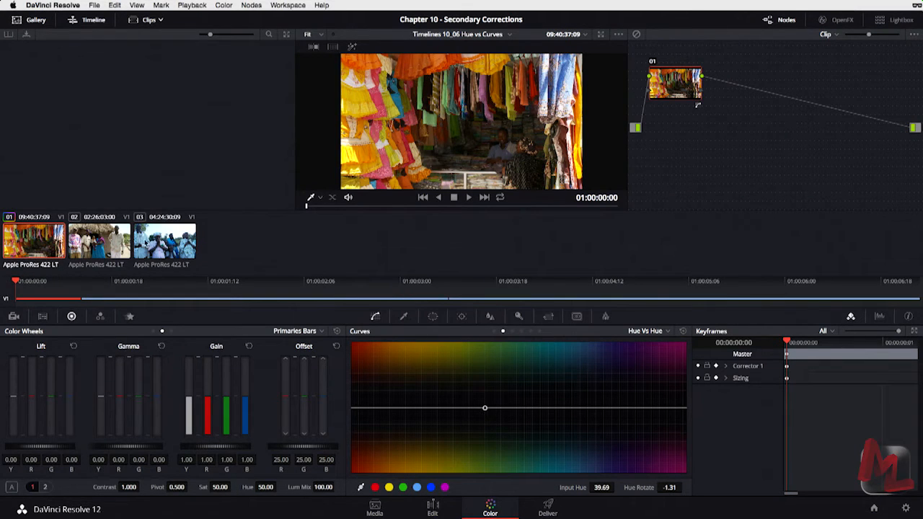
Select the villagers-by-the-hut clip, enlarge the viewer, and dip its reddish hues on Hue vs Hue.
{"action": "left_click", "coordinate": [152, 250]}
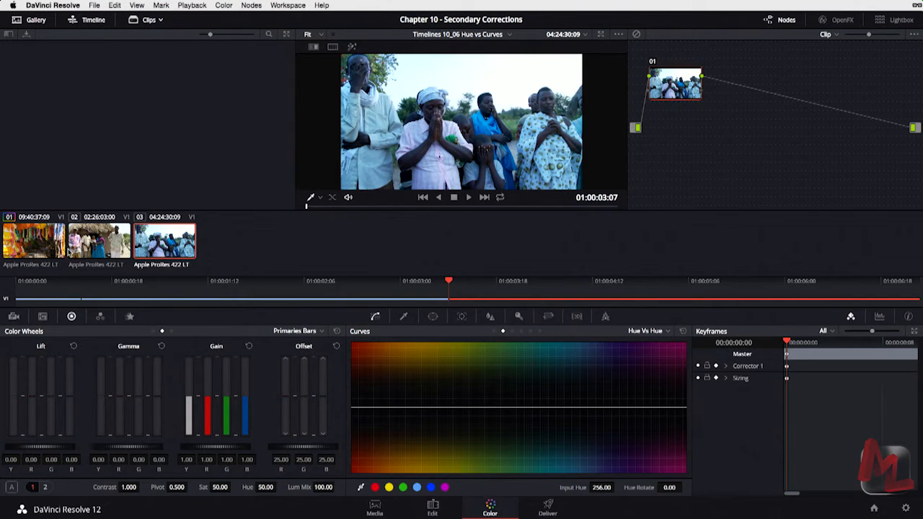
{"action": "left_click", "coordinate": [71, 252]}
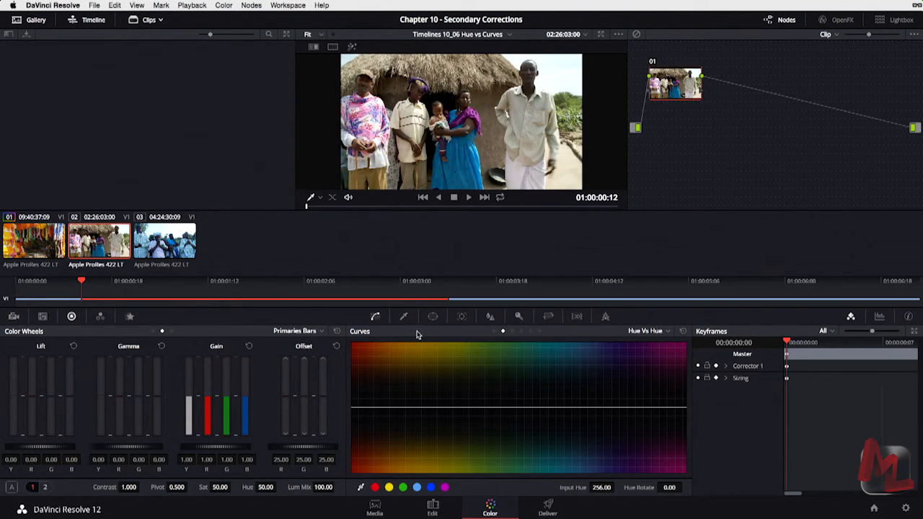
{"action": "key", "text": "alt+f"}
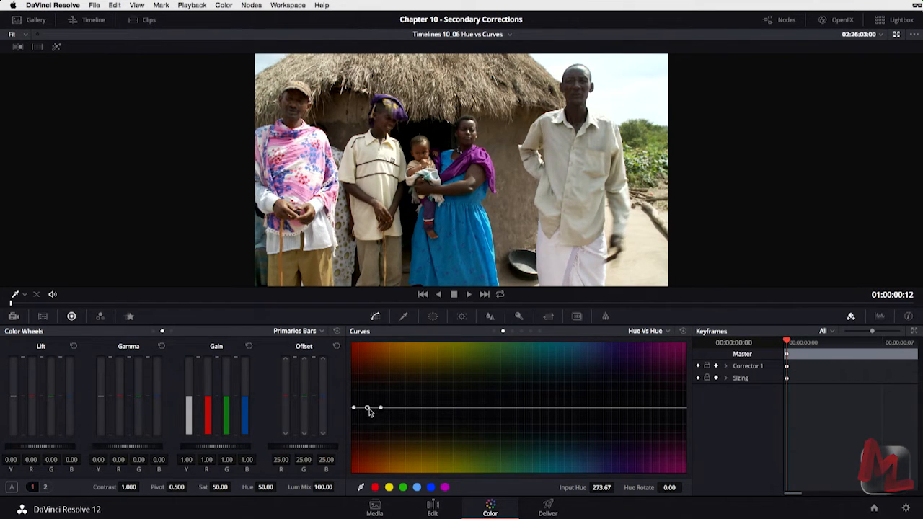
{"action": "left_click_drag", "start_coordinate": [367, 410], "coordinate": [372, 429]}
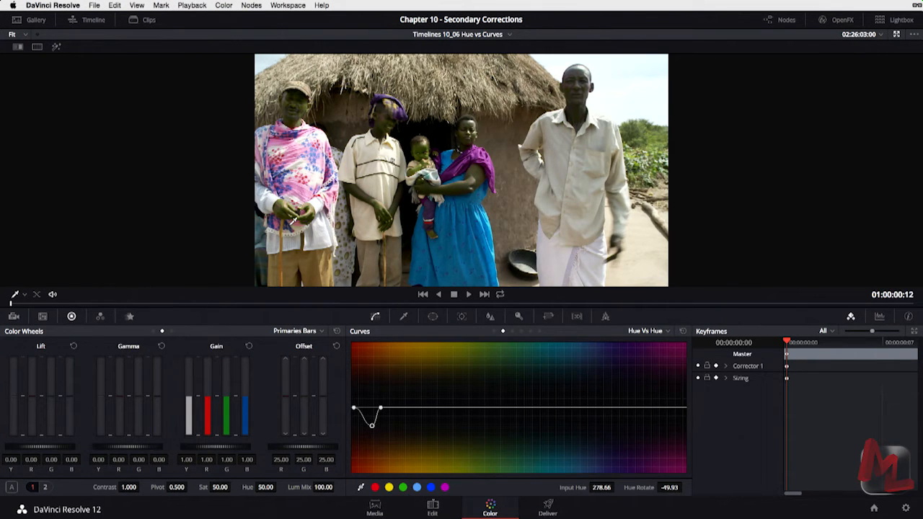
Reset the Hue vs Hue curve flat and switch the curve mode to Hue vs Sat.
{"action": "left_click", "coordinate": [682, 331]}
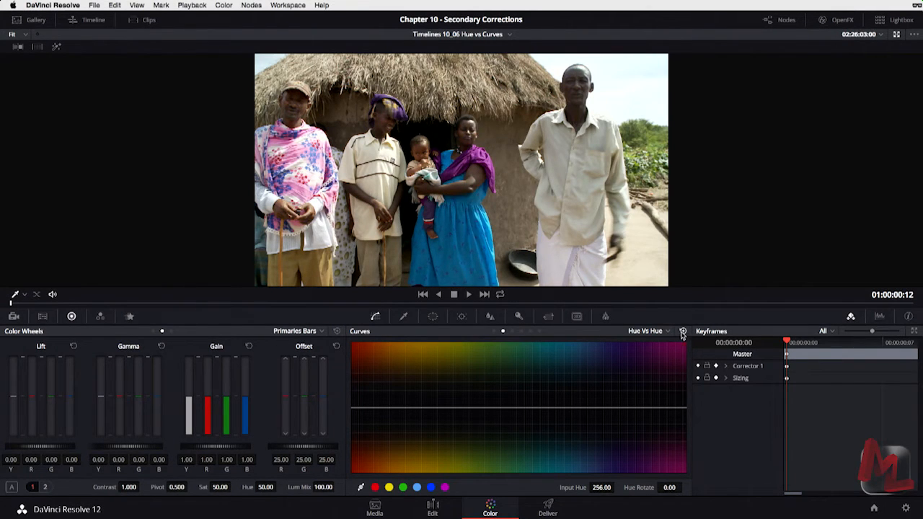
{"action": "left_click", "coordinate": [667, 331]}
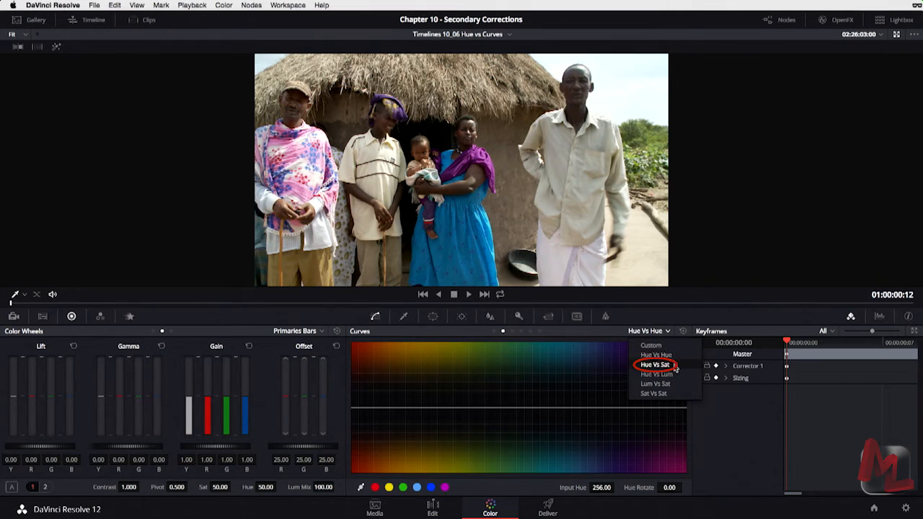
{"action": "left_click", "coordinate": [655, 364]}
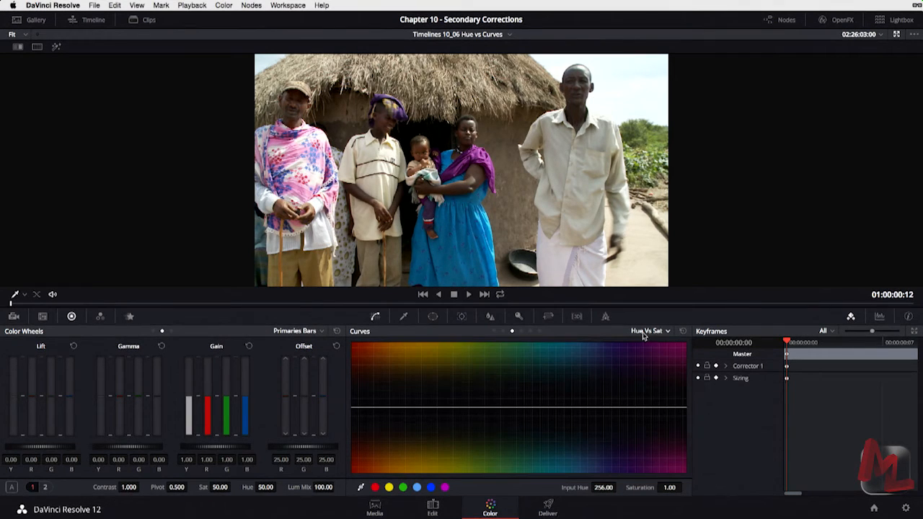
{"action": "left_click", "coordinate": [464, 228]}
{"action": "left_click_drag", "start_coordinate": [537, 410], "coordinate": [536, 361]}
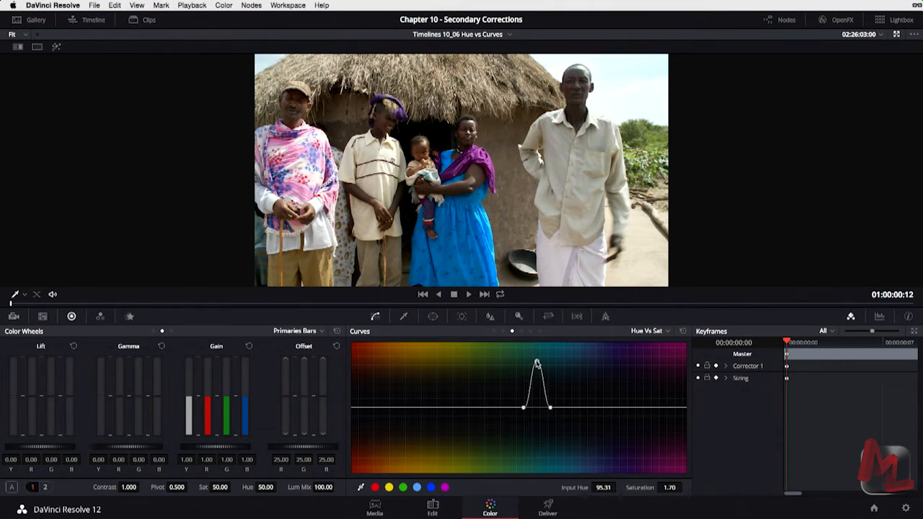
{"action": "left_click", "coordinate": [667, 331]}
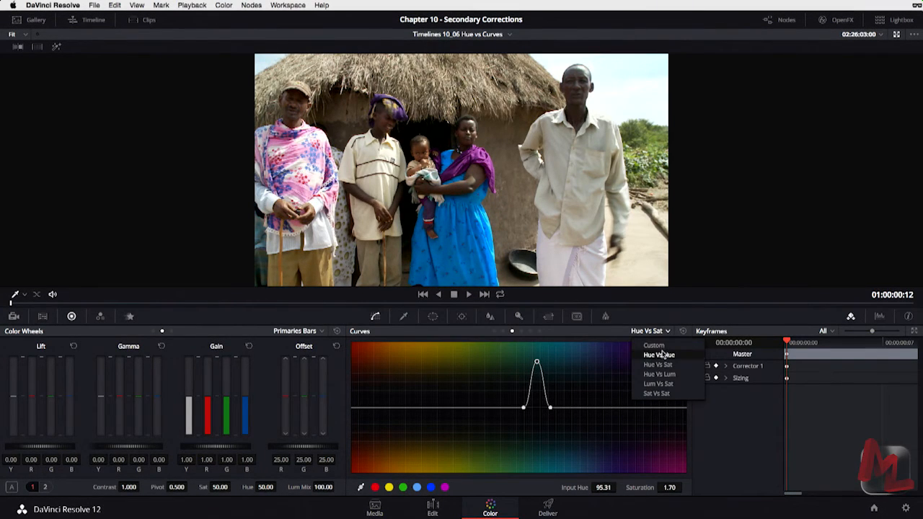
{"action": "left_click", "coordinate": [659, 355]}
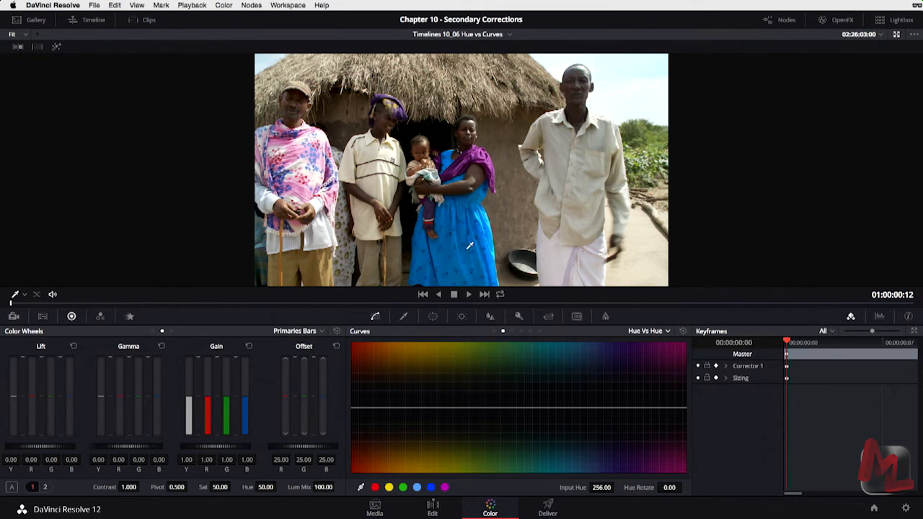
{"action": "left_click_drag", "start_coordinate": [539, 408], "coordinate": [540, 441]}
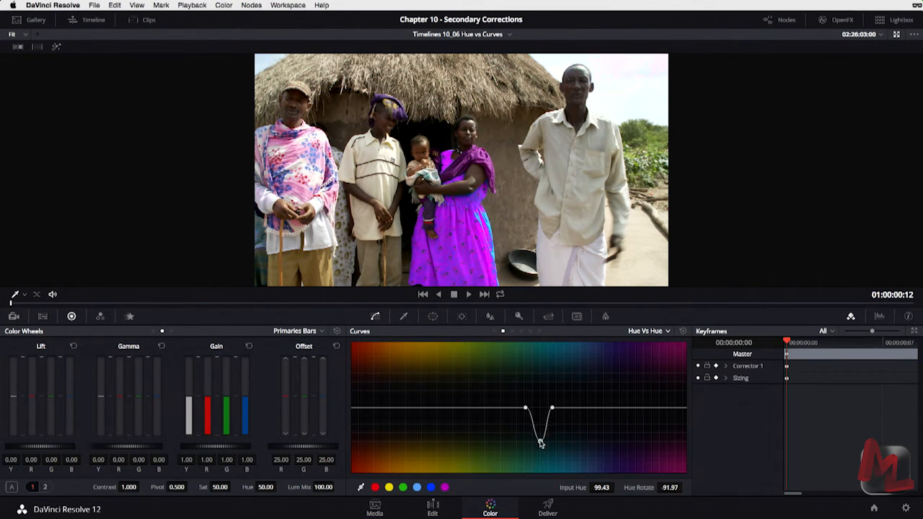
{"action": "left_click", "coordinate": [663, 332]}
{"action": "left_click", "coordinate": [654, 364]}
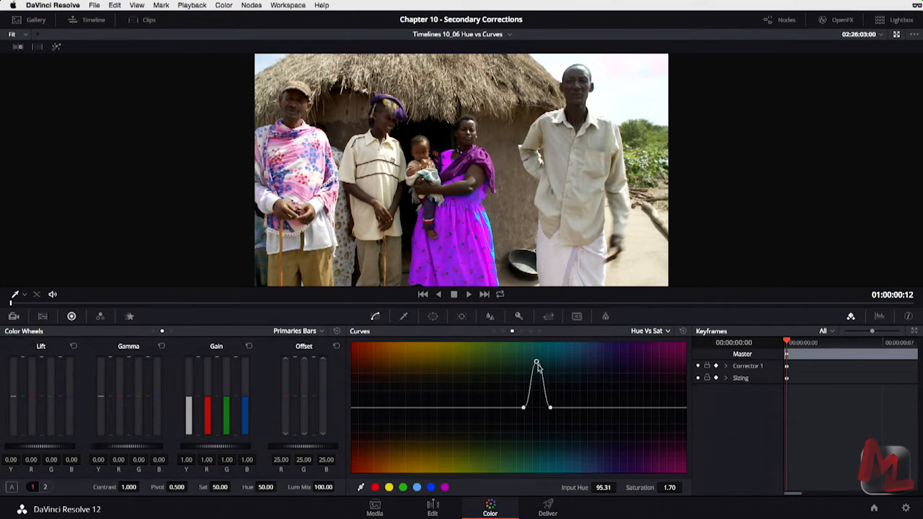
{"action": "left_click_drag", "start_coordinate": [537, 364], "coordinate": [531, 400]}
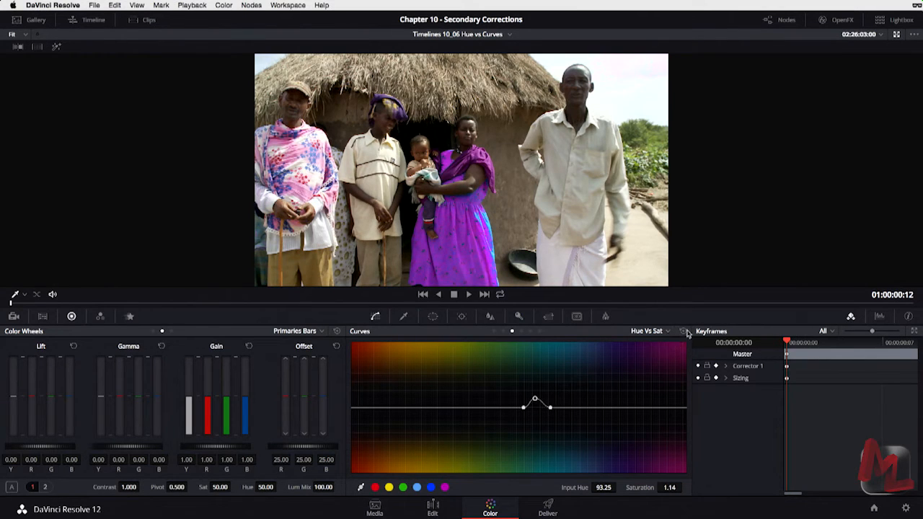
{"action": "left_click", "coordinate": [682, 332]}
{"action": "left_click", "coordinate": [666, 331]}
{"action": "left_click", "coordinate": [663, 354]}
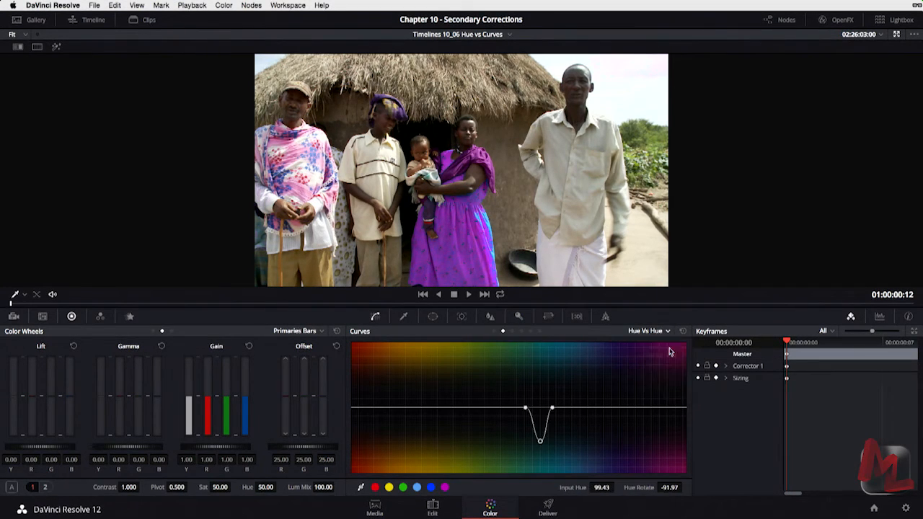
{"action": "left_click", "coordinate": [683, 332]}
{"action": "left_click", "coordinate": [658, 330]}
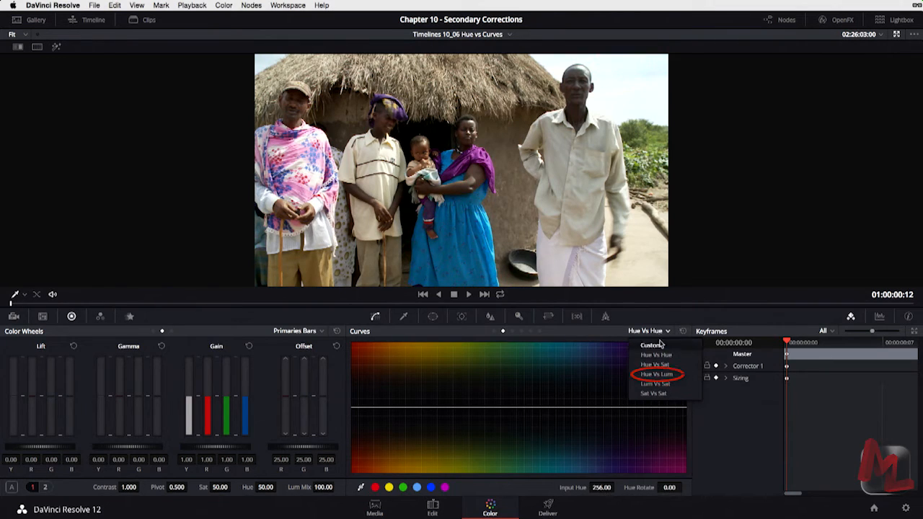
Switch the curves to Hue vs Lum and advance to the praying villagers clip.
{"action": "left_click", "coordinate": [662, 375]}
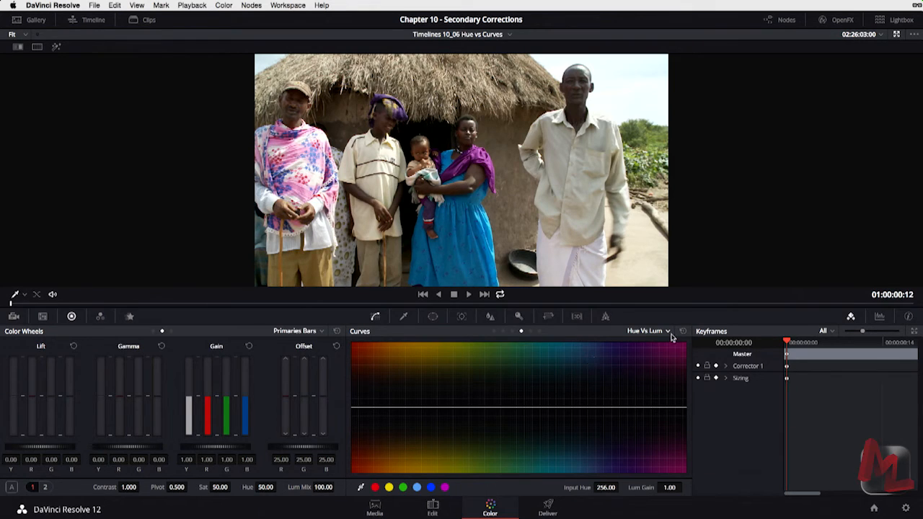
{"action": "key", "text": "Down"}
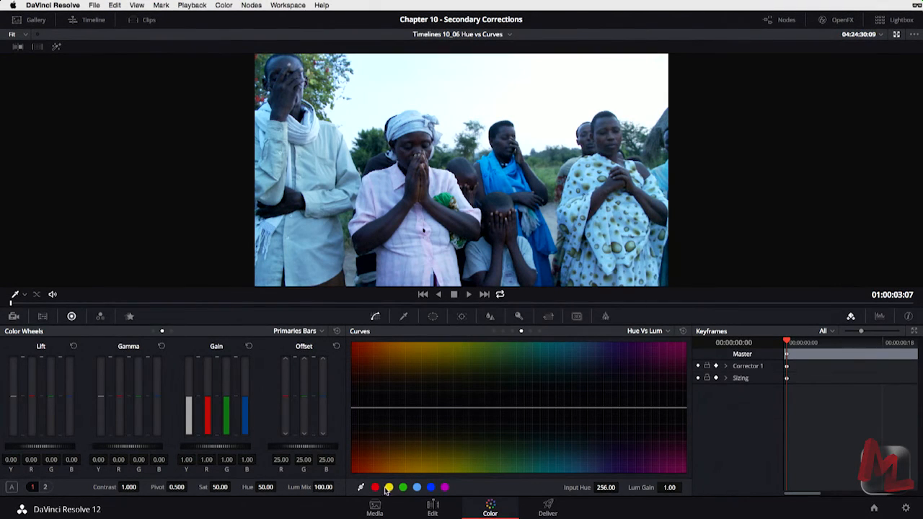
Raise the blue-green Hue vs Lum peak to 1.82 gain near hue 129.82, then play the clip enlarged.
{"action": "left_click", "coordinate": [431, 488]}
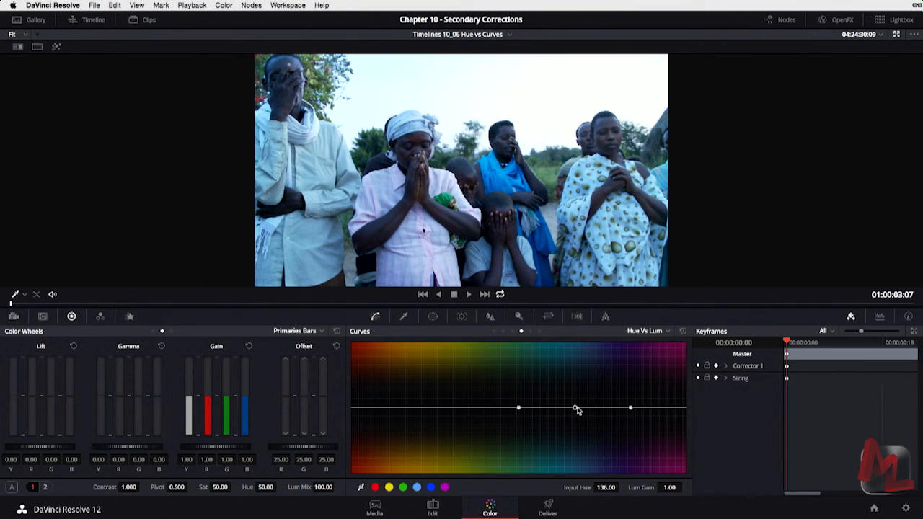
{"action": "left_click_drag", "start_coordinate": [575, 409], "coordinate": [569, 354]}
{"action": "key", "text": "space"}
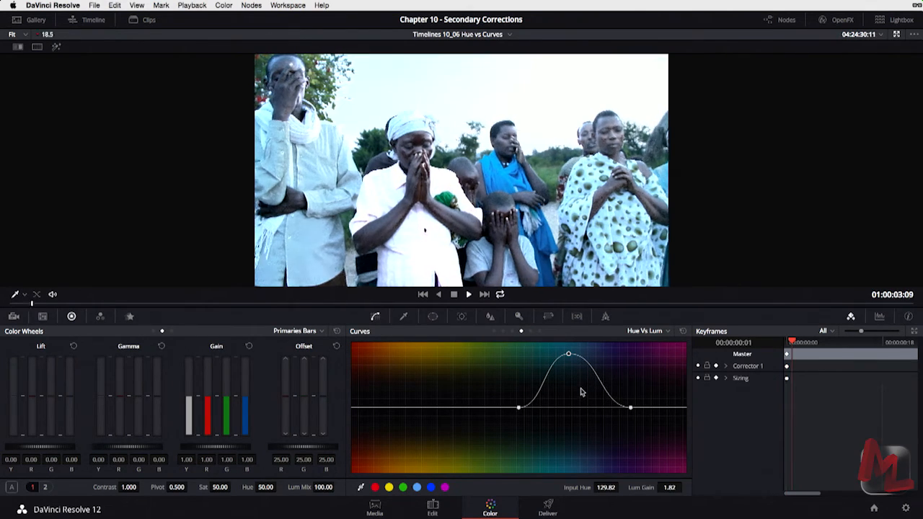
{"action": "key", "text": "alt+f"}
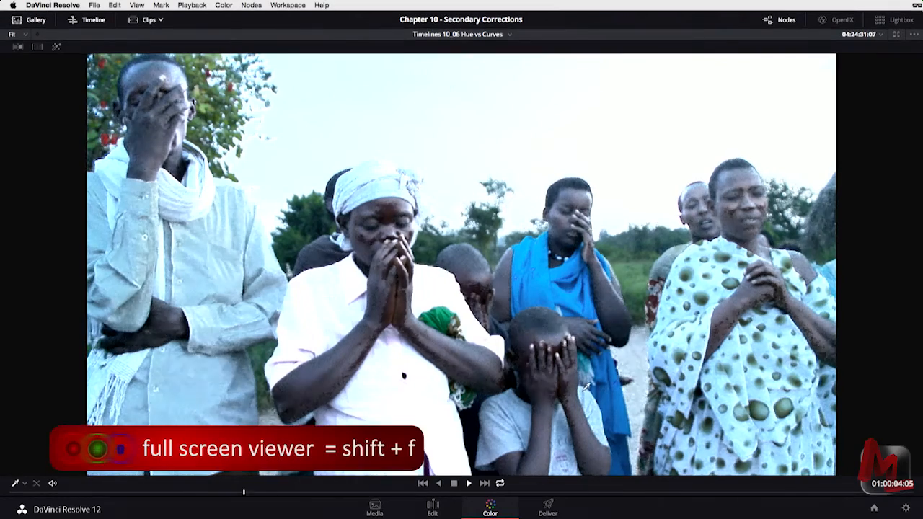